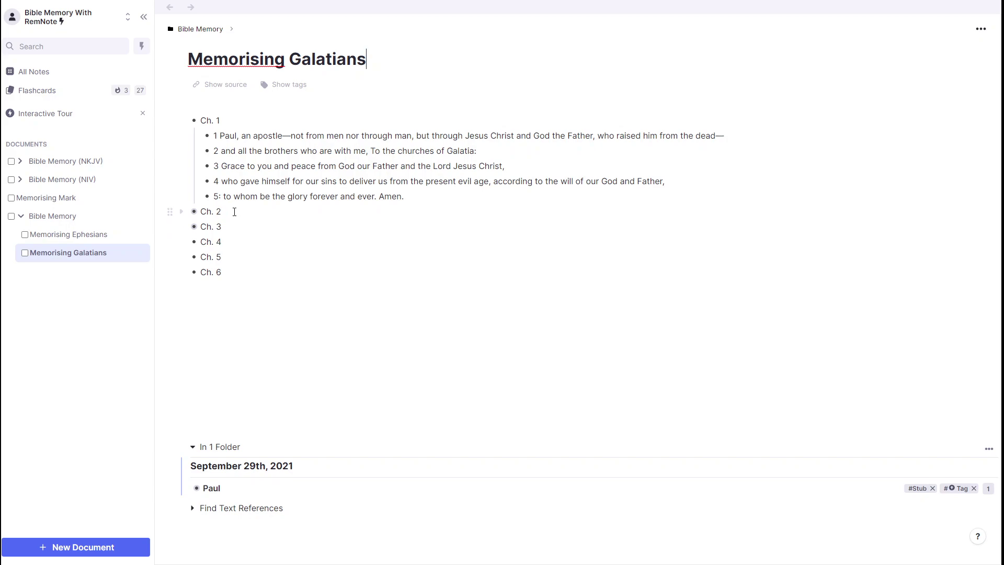
- Turn verse 5 of Ch. 1 into a two-way concept flashcard, with the verse number as the concept
double_click(222, 196)
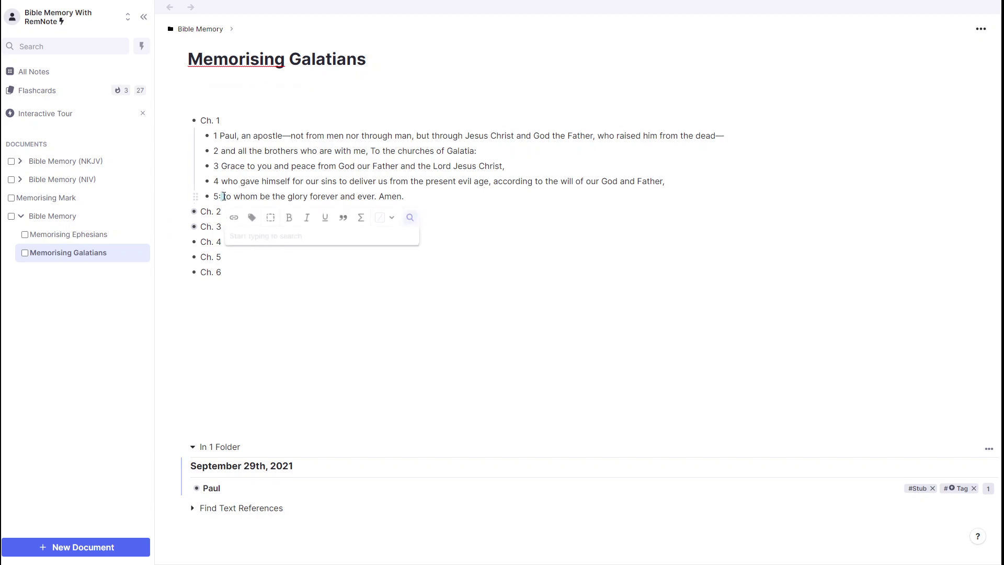
click(223, 196)
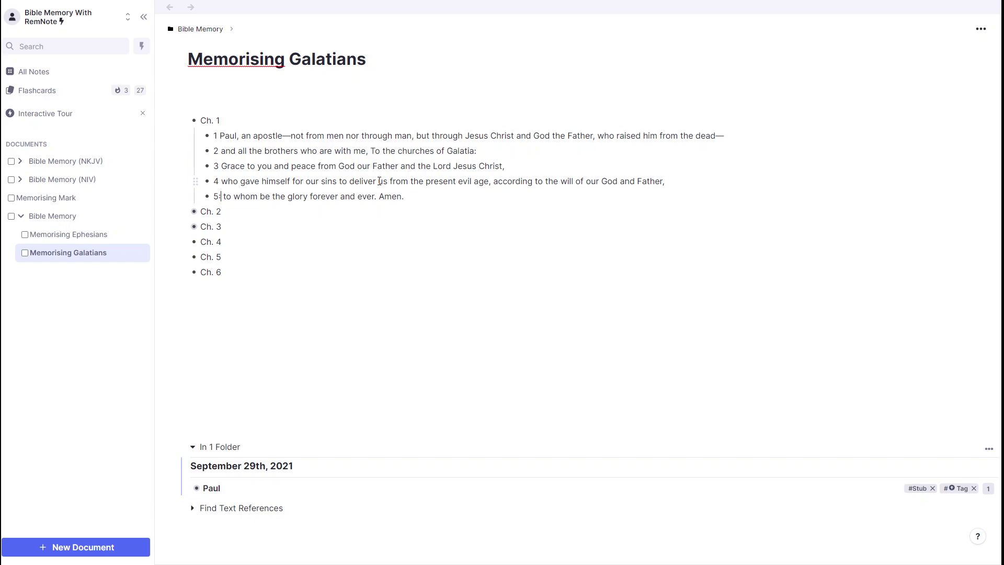
text(:)
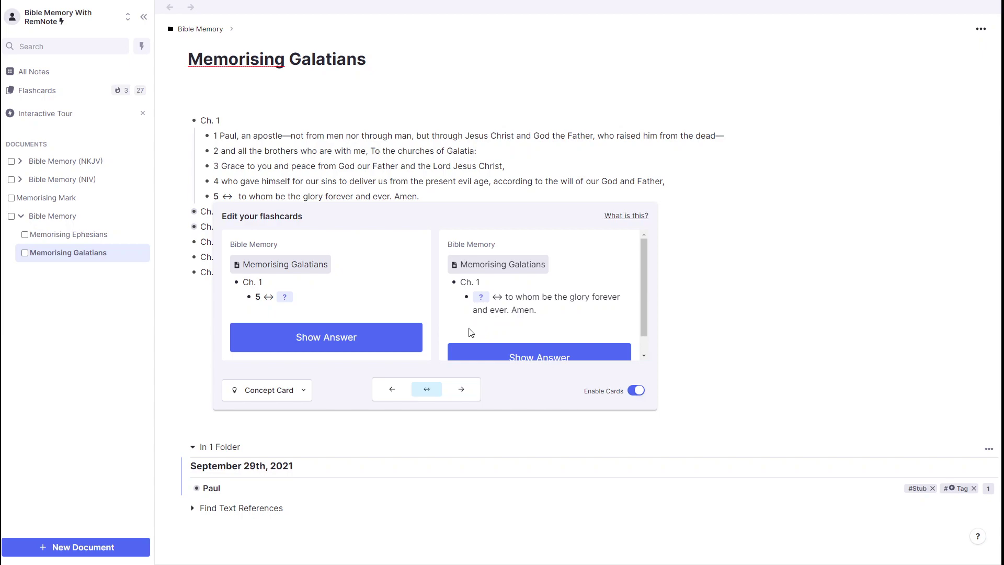
- Try the backward-only and forward-only directions on the verse 5 flashcard, and return it to both directions
click(393, 392)
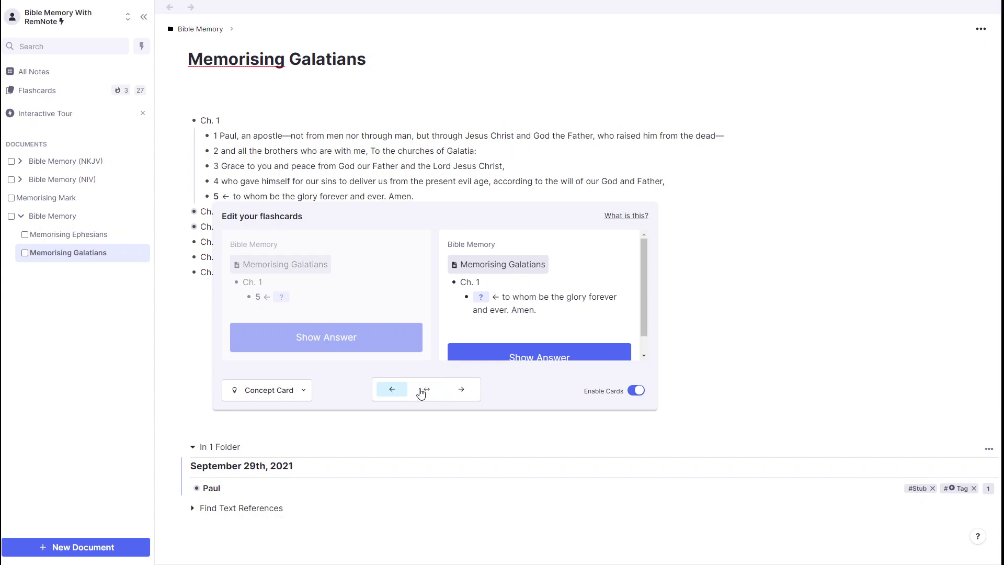
click(451, 396)
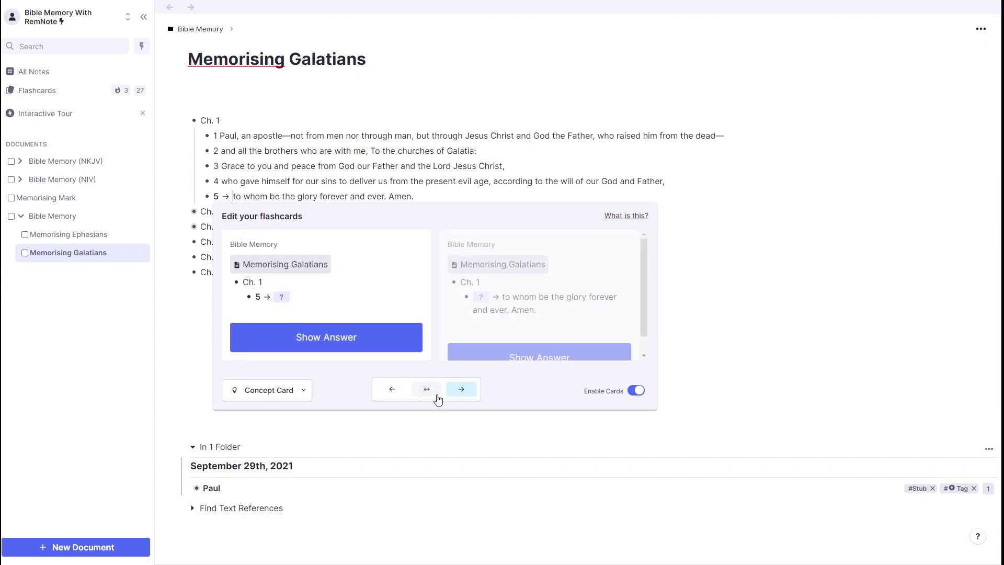
click(434, 401)
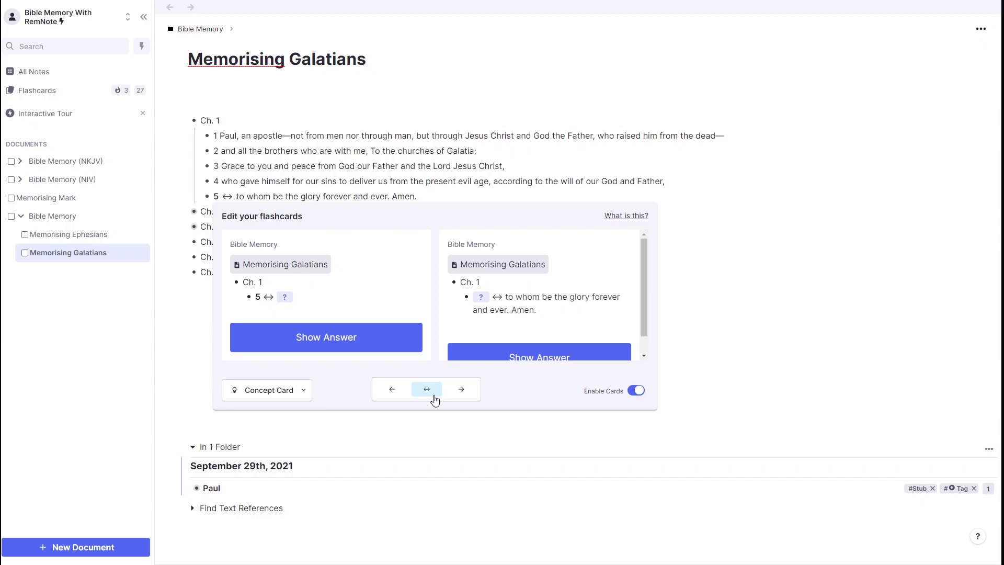
- Turn verses 4, 3, 2 and 1 of Ch. 1 into two-way flashcards by separating each number from its text
click(221, 182)
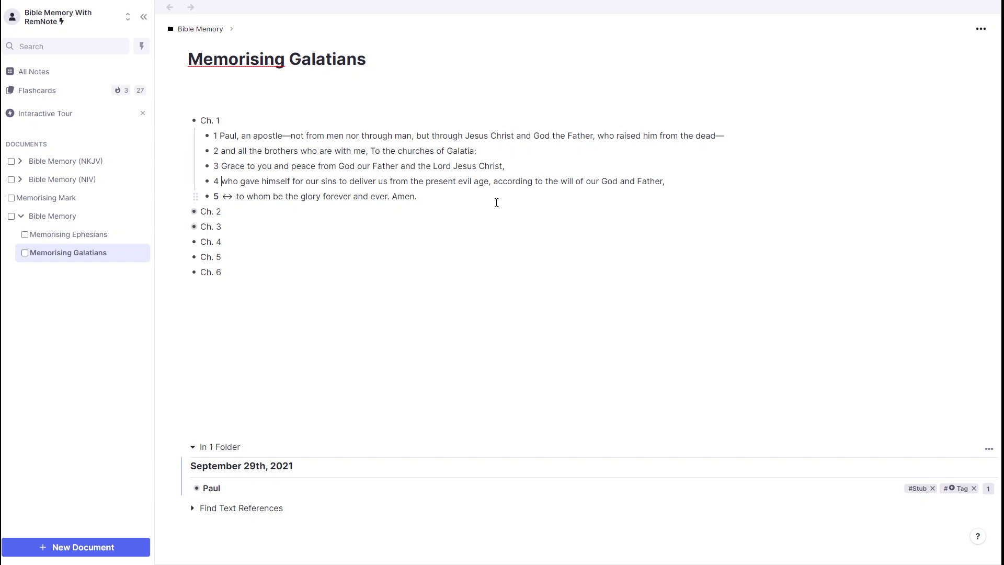
text(<>)
key(Up)
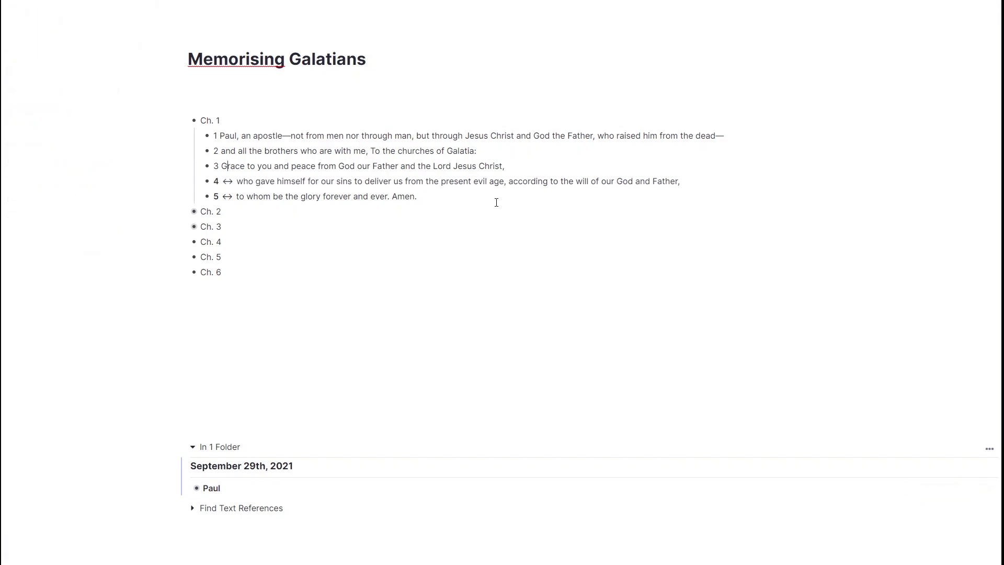
text(<>)
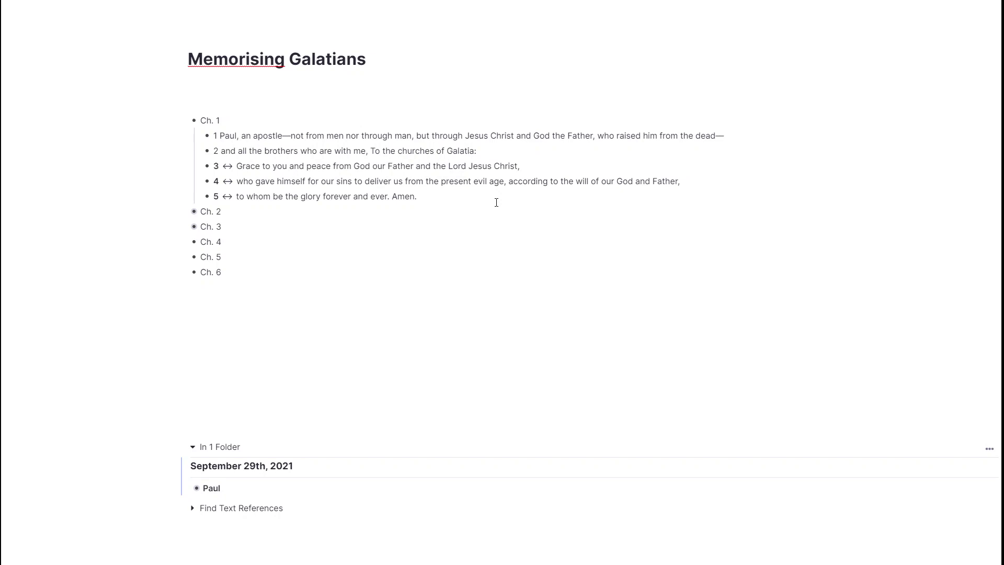
text(<>)
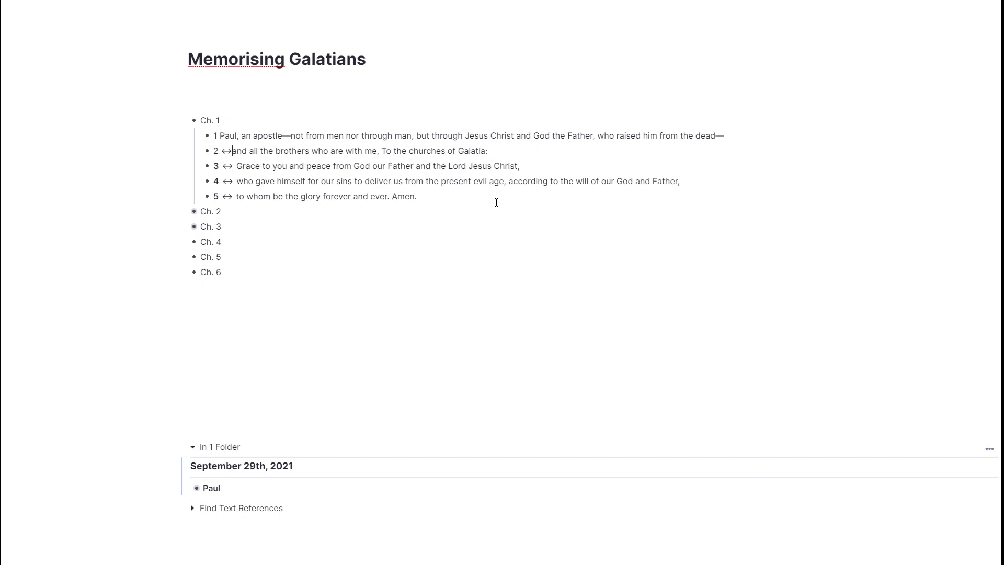
key(Up)
text(<>)
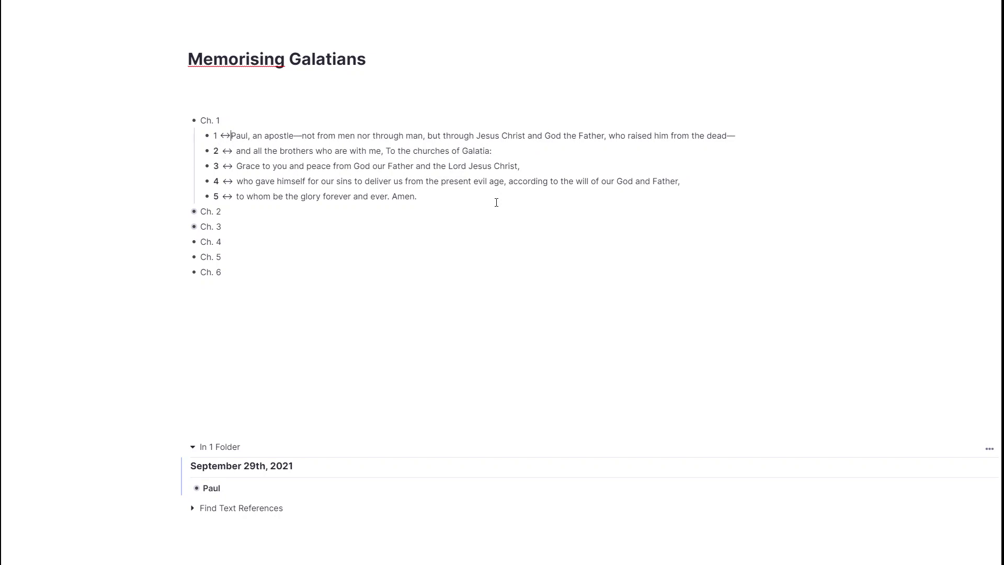
click(510, 135)
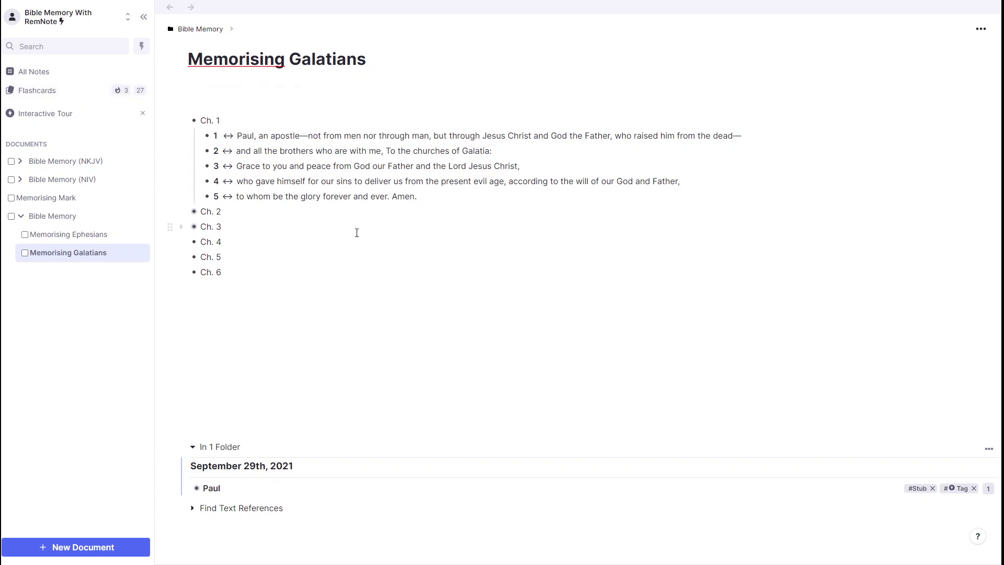
- Start a practice session with all cards of the Memorising Galatians document
click(981, 30)
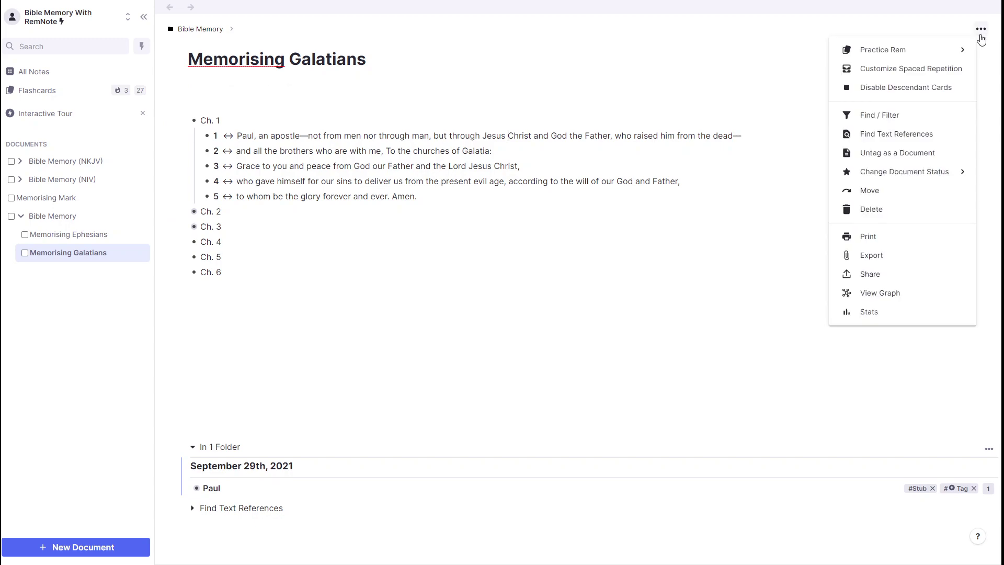
mouse_move(922, 51)
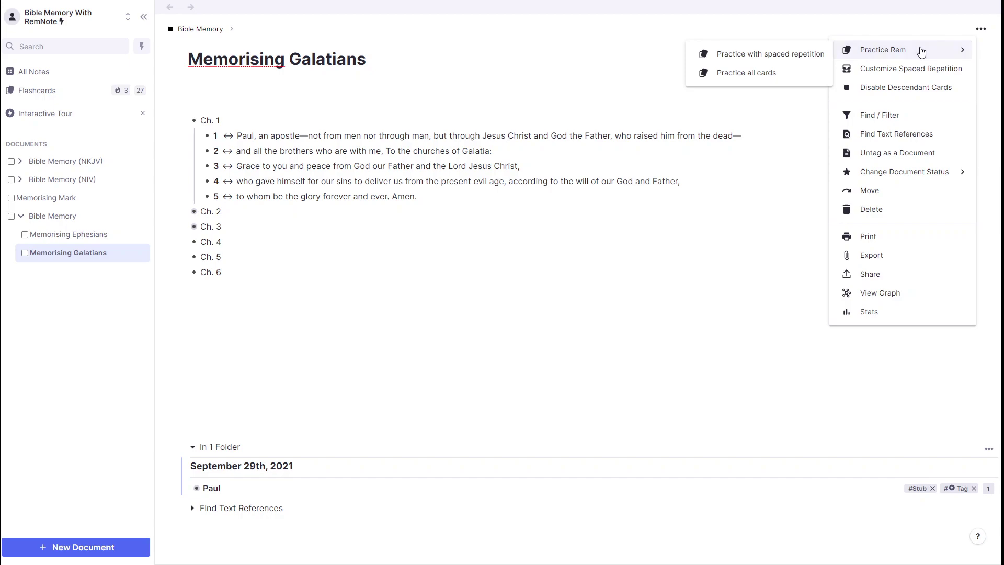
click(794, 75)
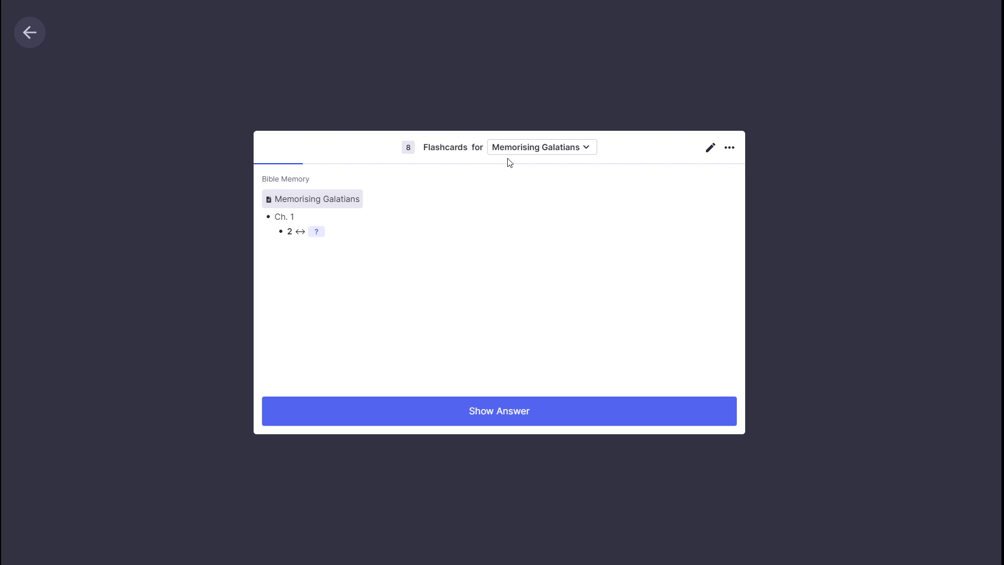
click(561, 153)
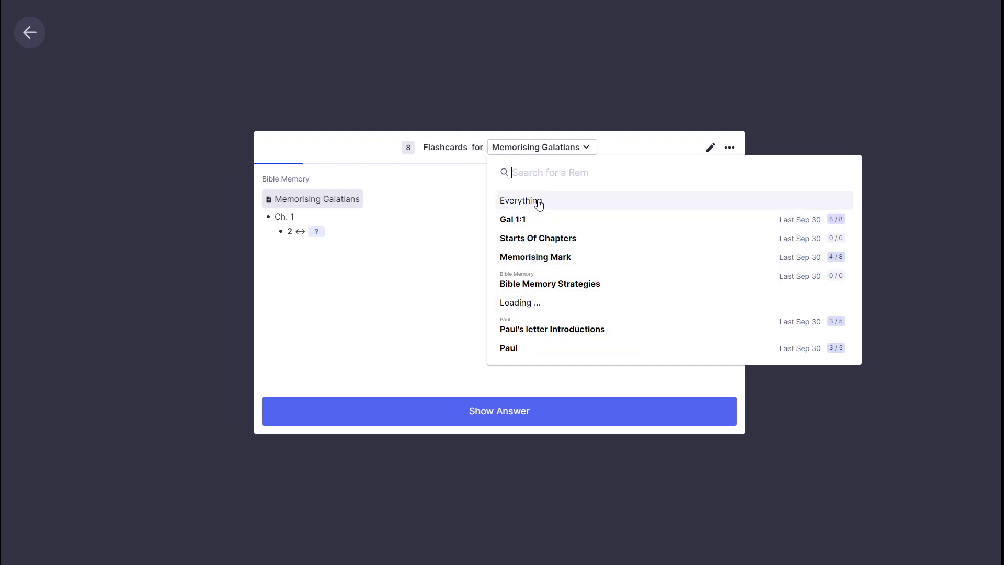
click(552, 150)
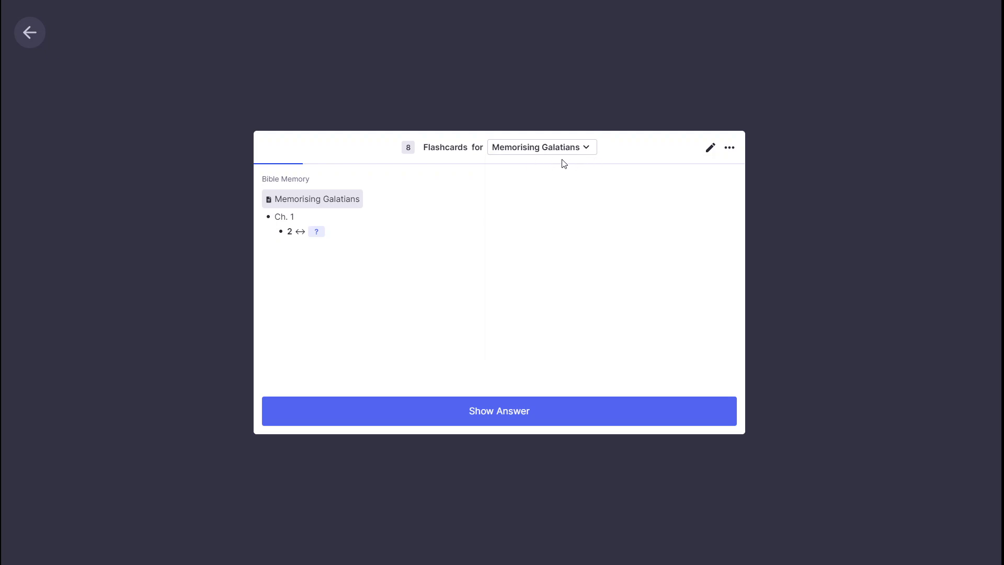
click(710, 157)
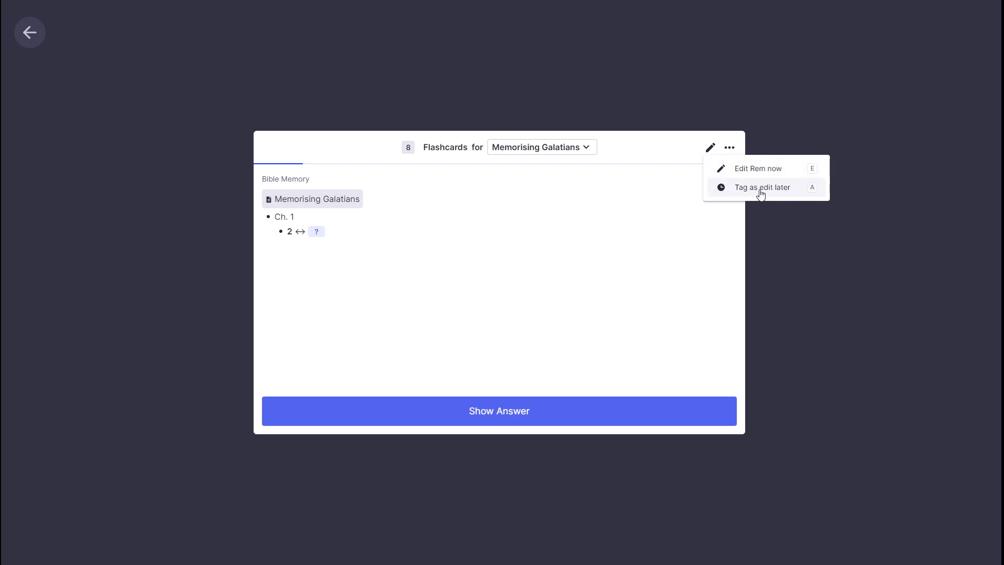
click(659, 149)
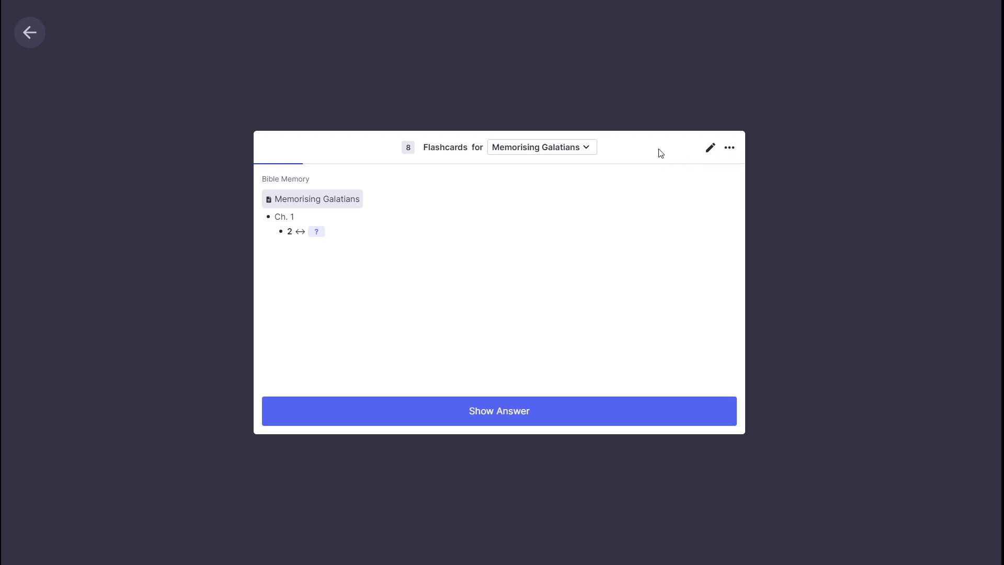
- Preview the source document of the current flashcard, close it and check the other card options
click(729, 152)
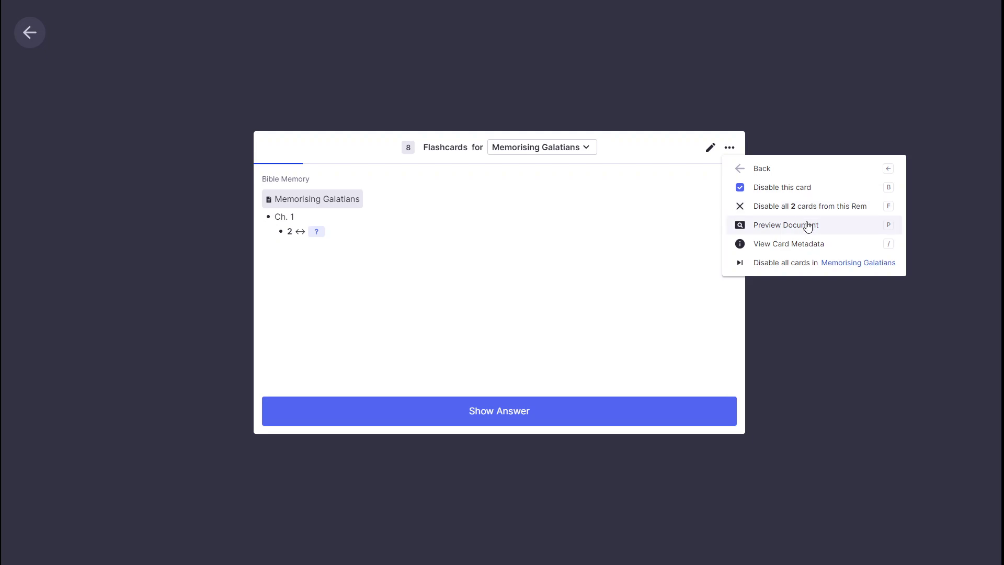
click(831, 231)
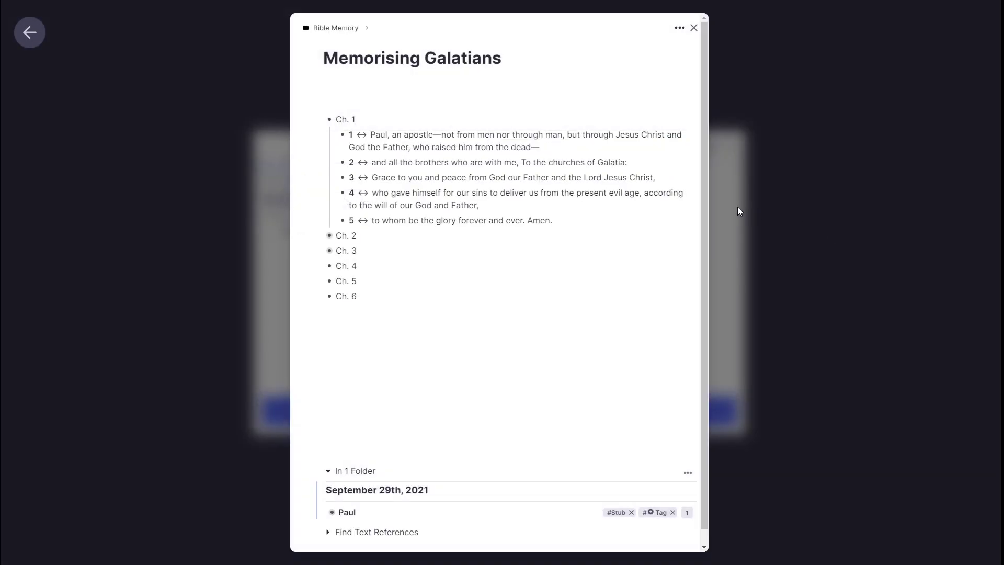
click(694, 29)
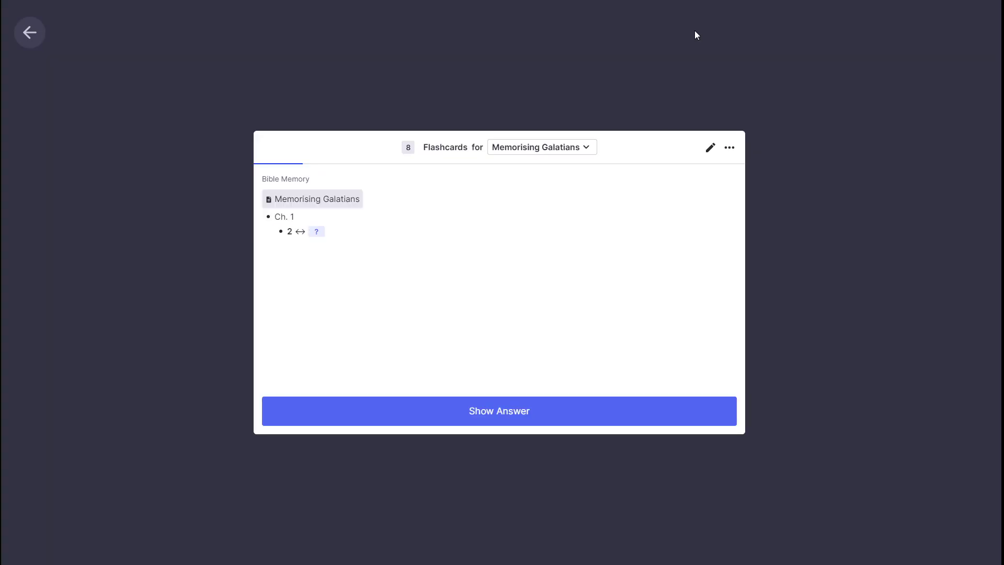
click(729, 147)
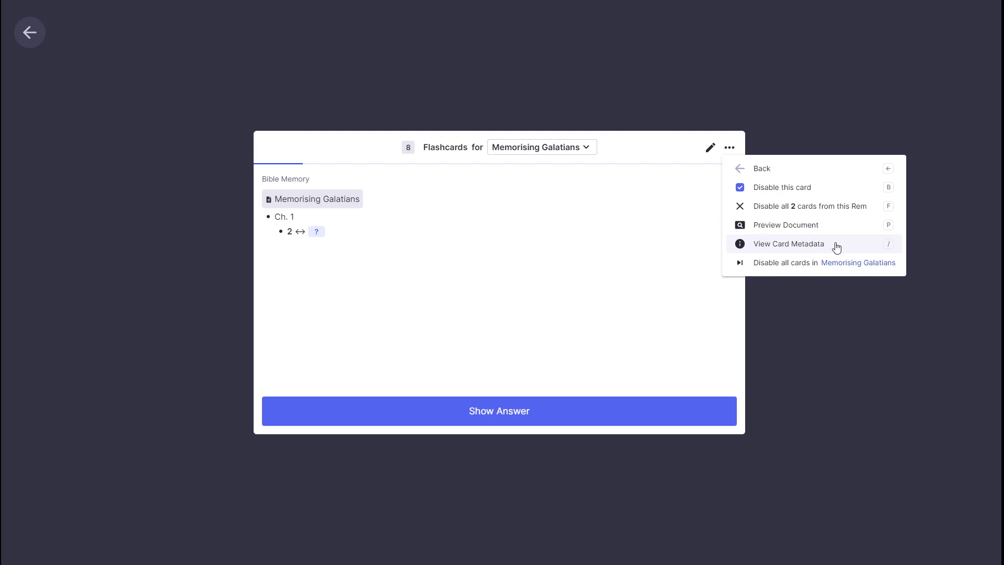
click(601, 260)
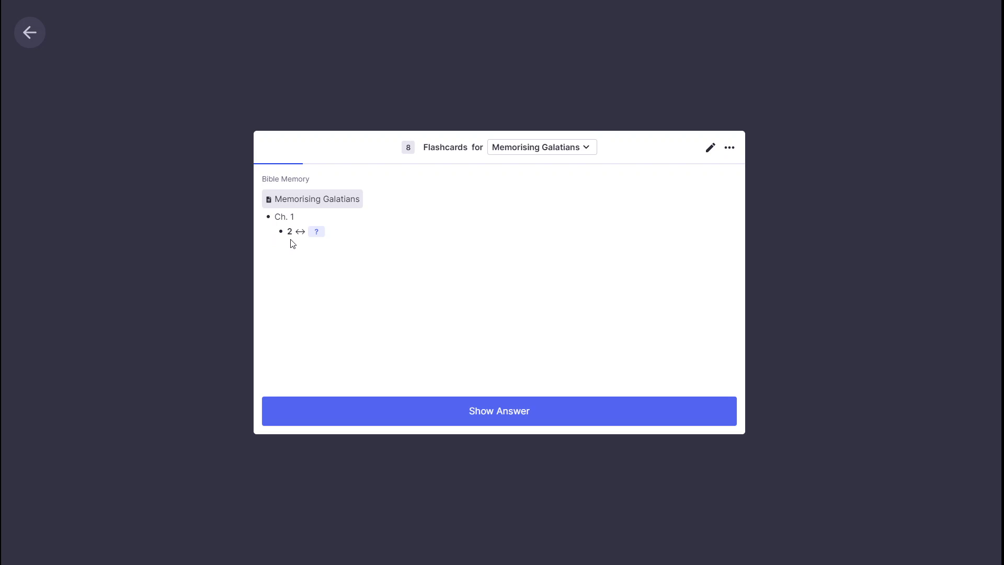
- Reveal and rate as Immediately the number-to-text cards for verses 2, 1, 4 and 3 and the text-to-number card for verse 2
click(437, 416)
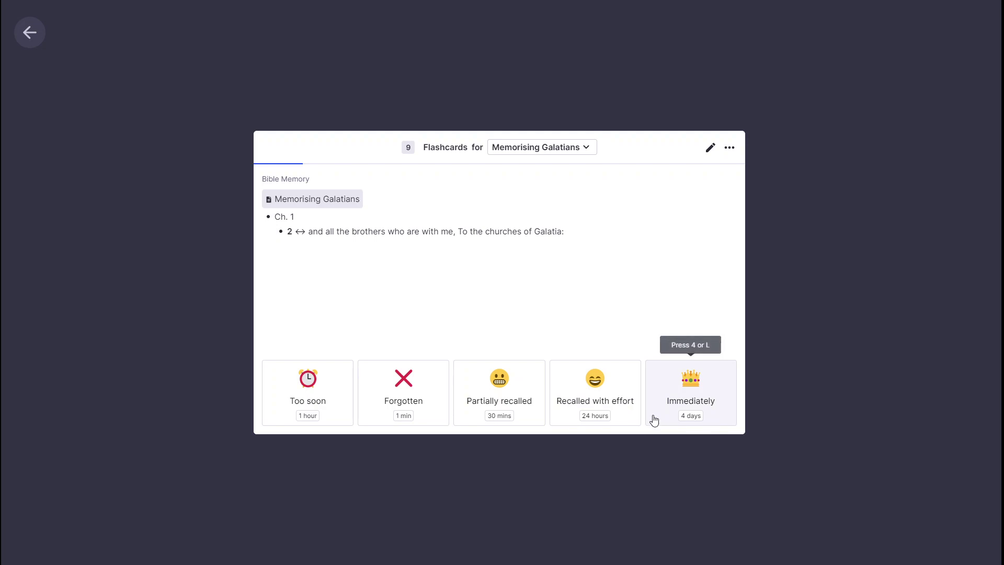
click(654, 420)
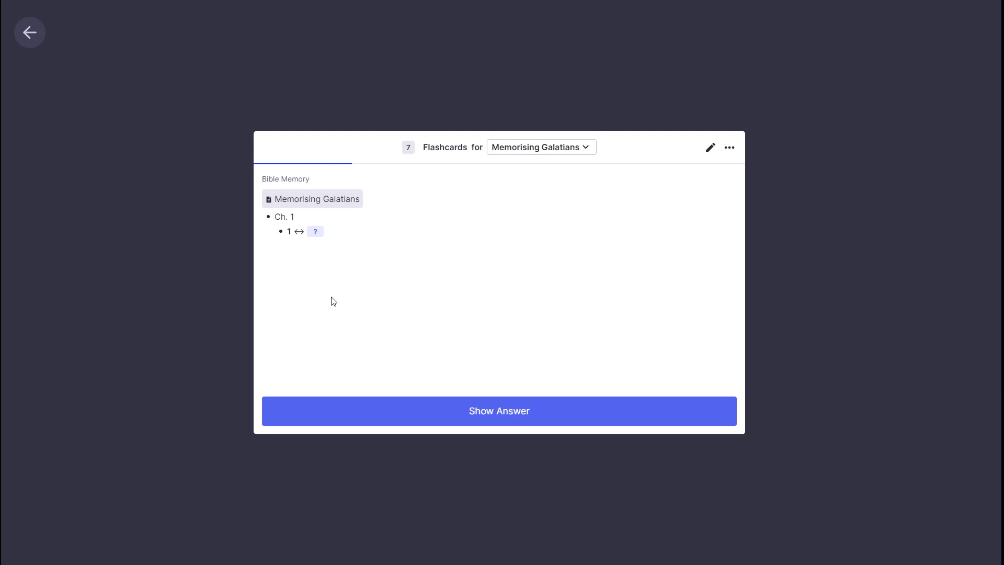
click(424, 412)
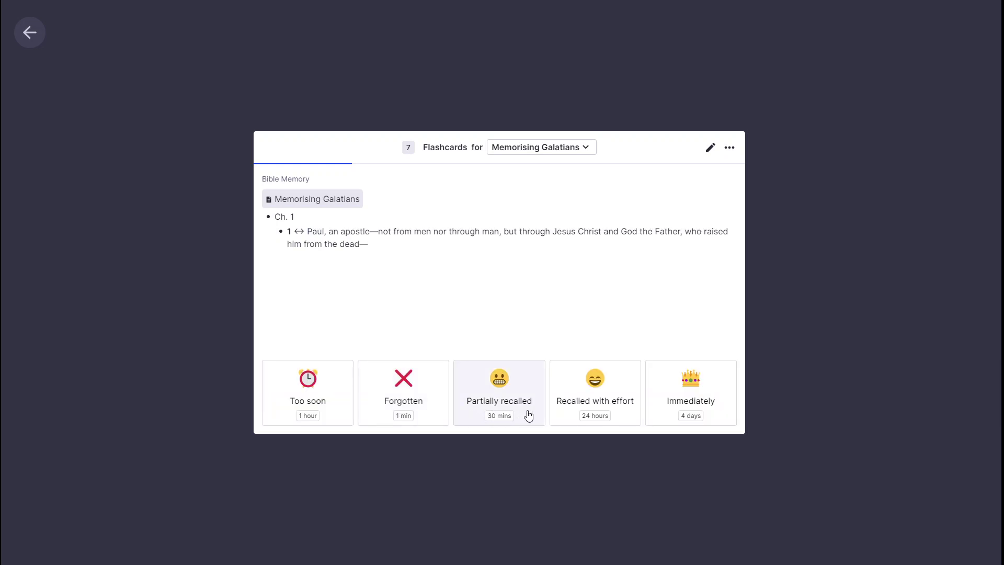
click(660, 422)
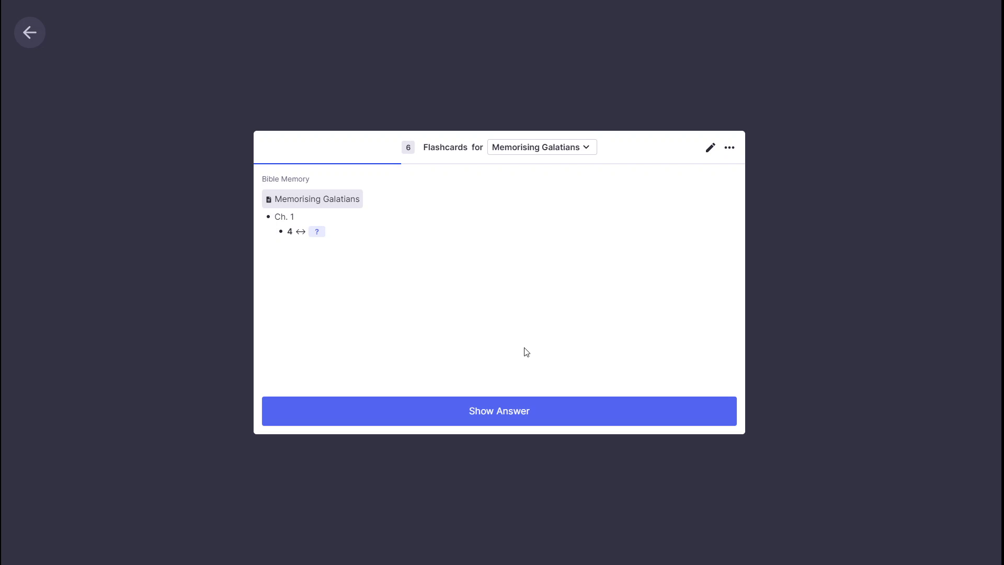
click(536, 416)
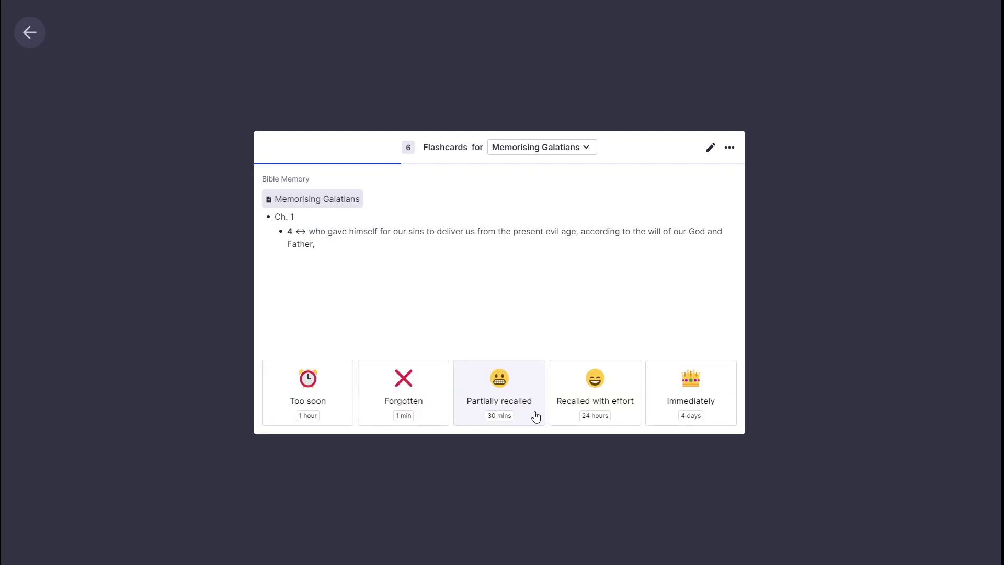
click(653, 417)
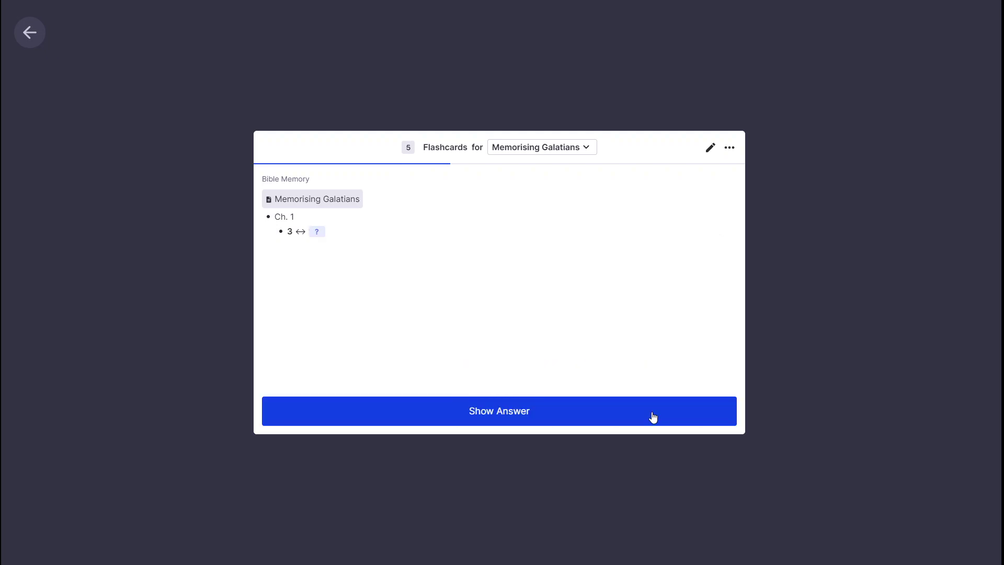
click(654, 417)
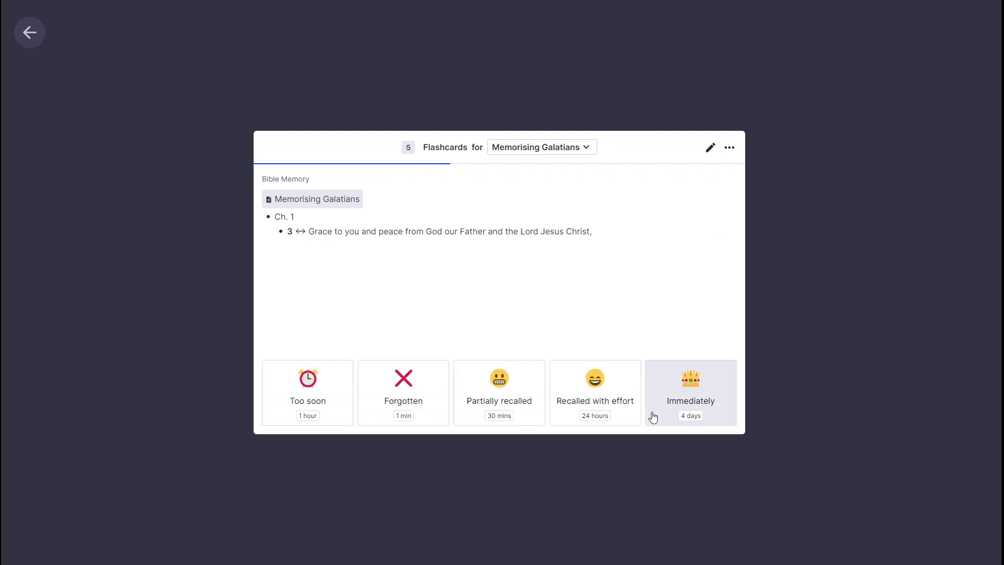
click(654, 417)
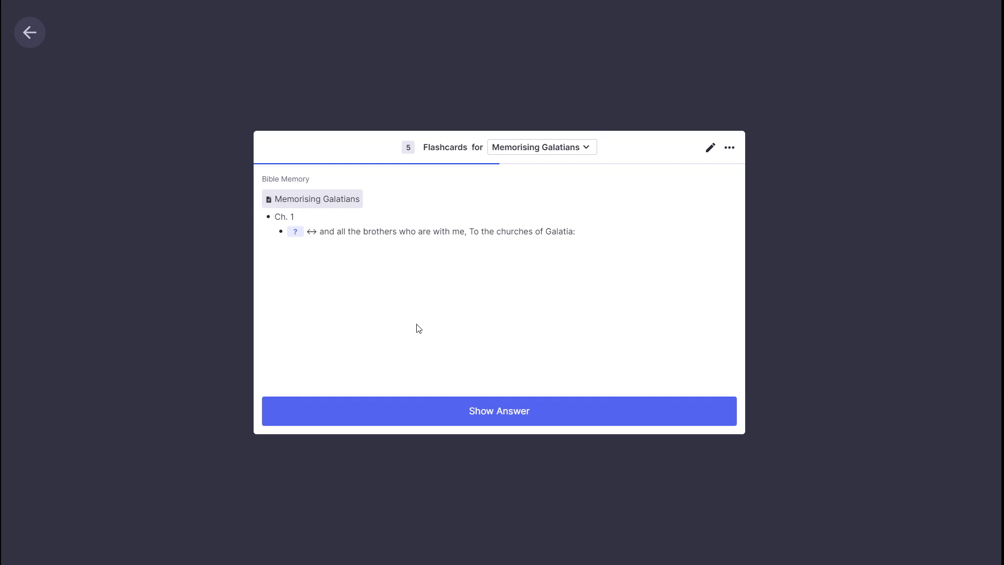
click(491, 419)
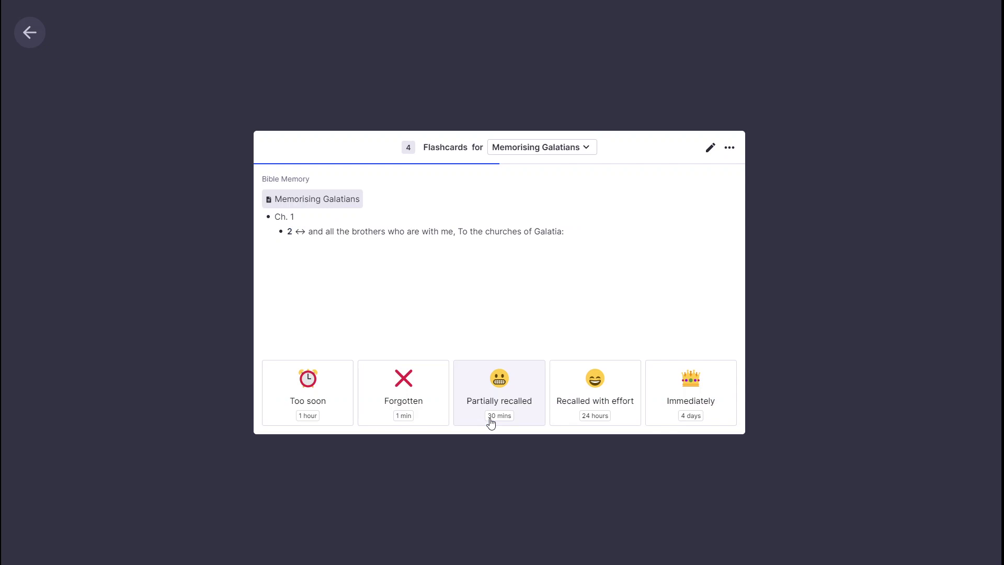
click(654, 422)
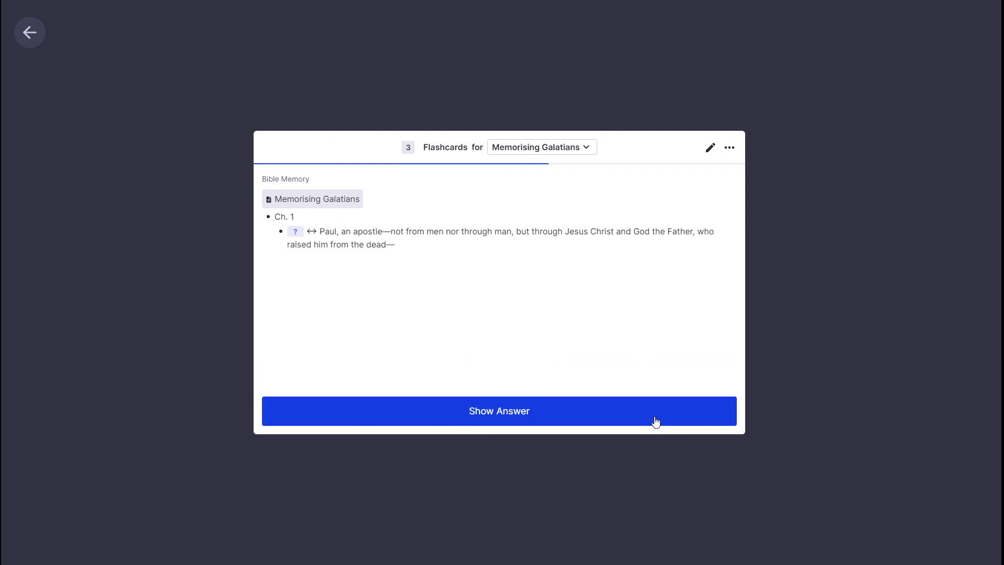